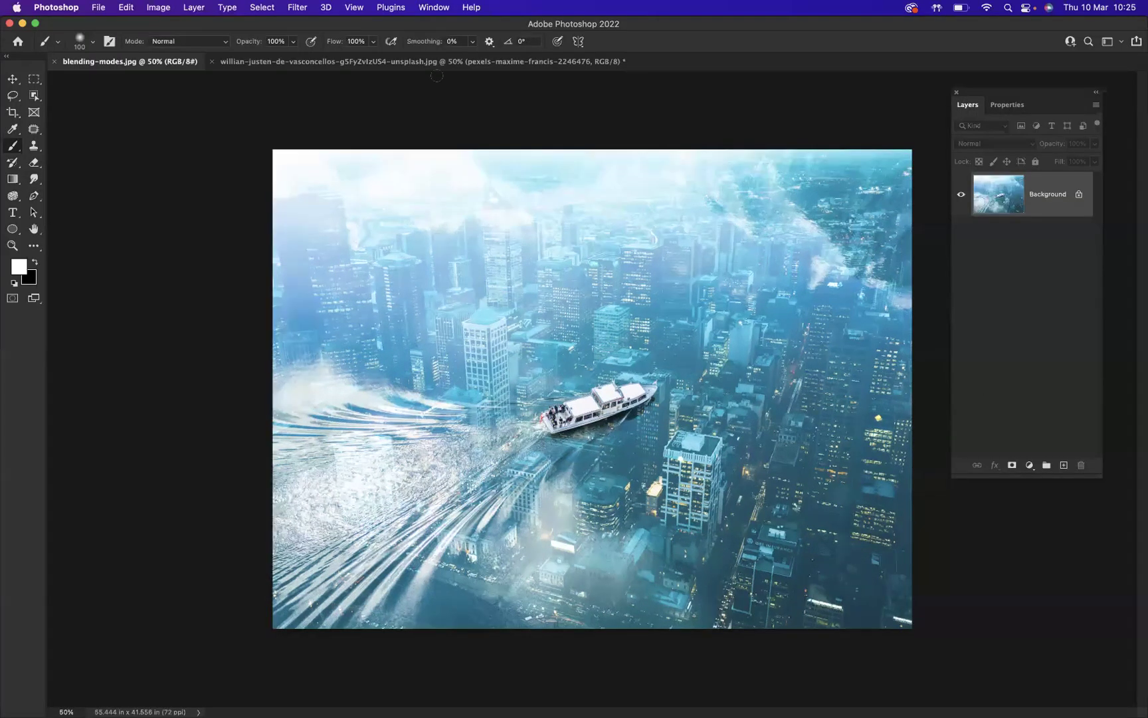
In the willian-justen boat document, show the pexels city aerial layer.
{"action": "left_click", "coordinate": [430, 69]}
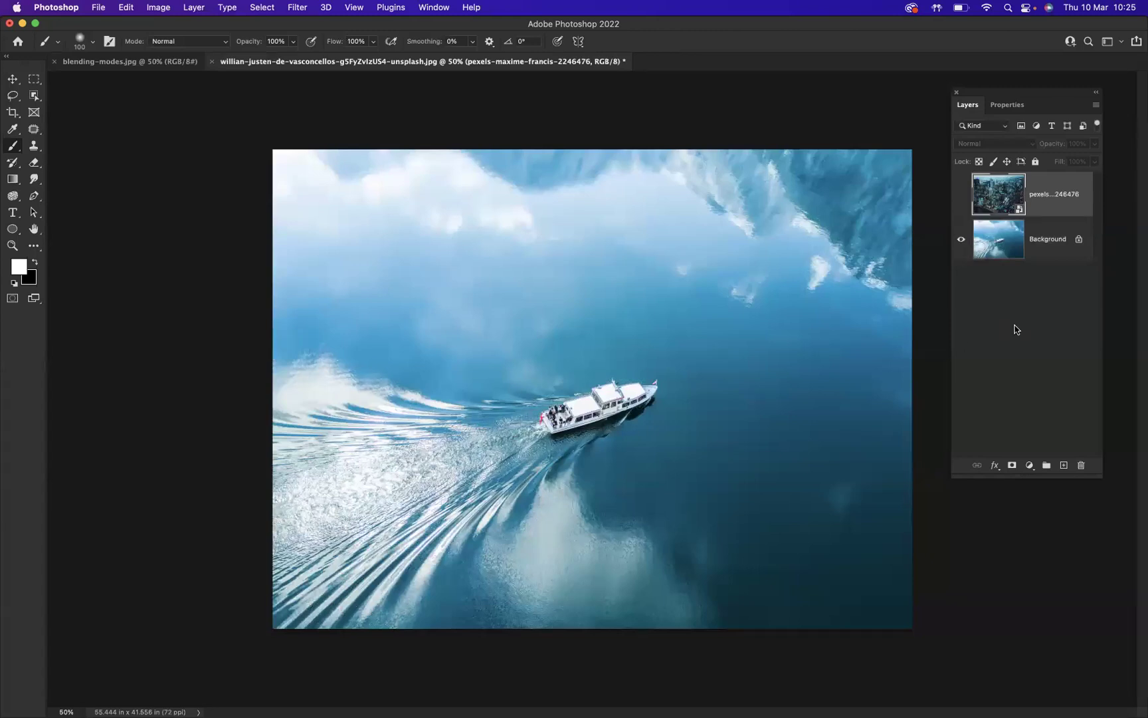
{"action": "left_click", "coordinate": [959, 199]}
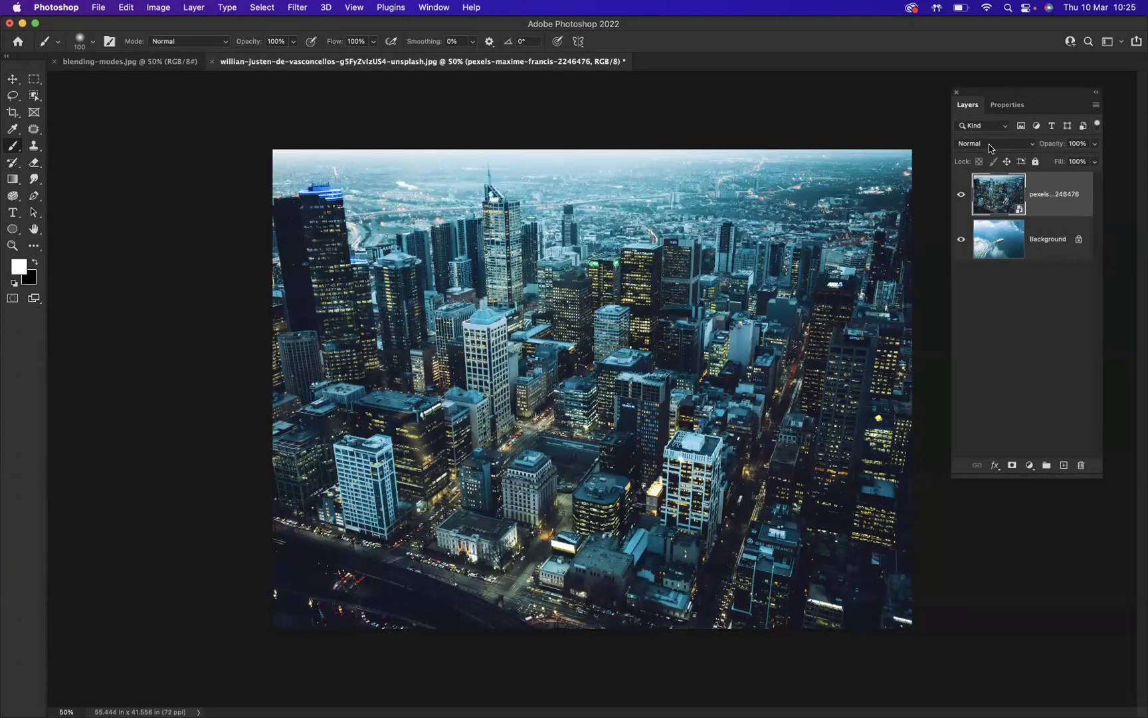
Set the pexels city layer's blend mode to Screen.
{"action": "left_click", "coordinate": [1032, 148]}
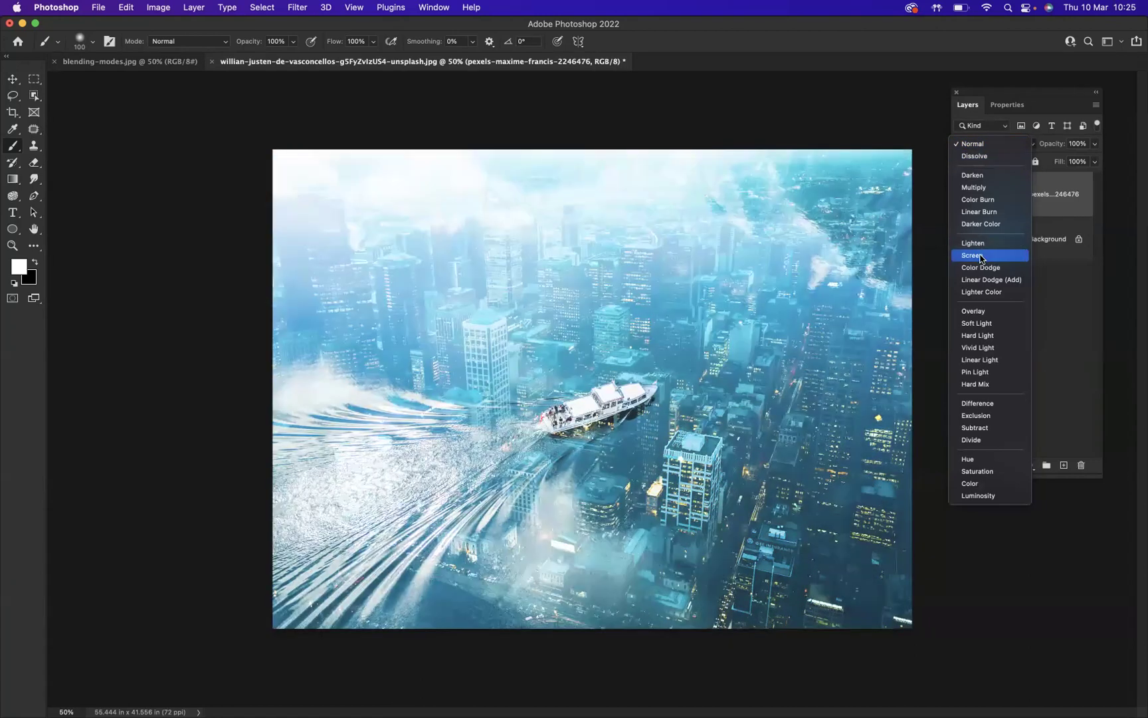
{"action": "left_click", "coordinate": [981, 258]}
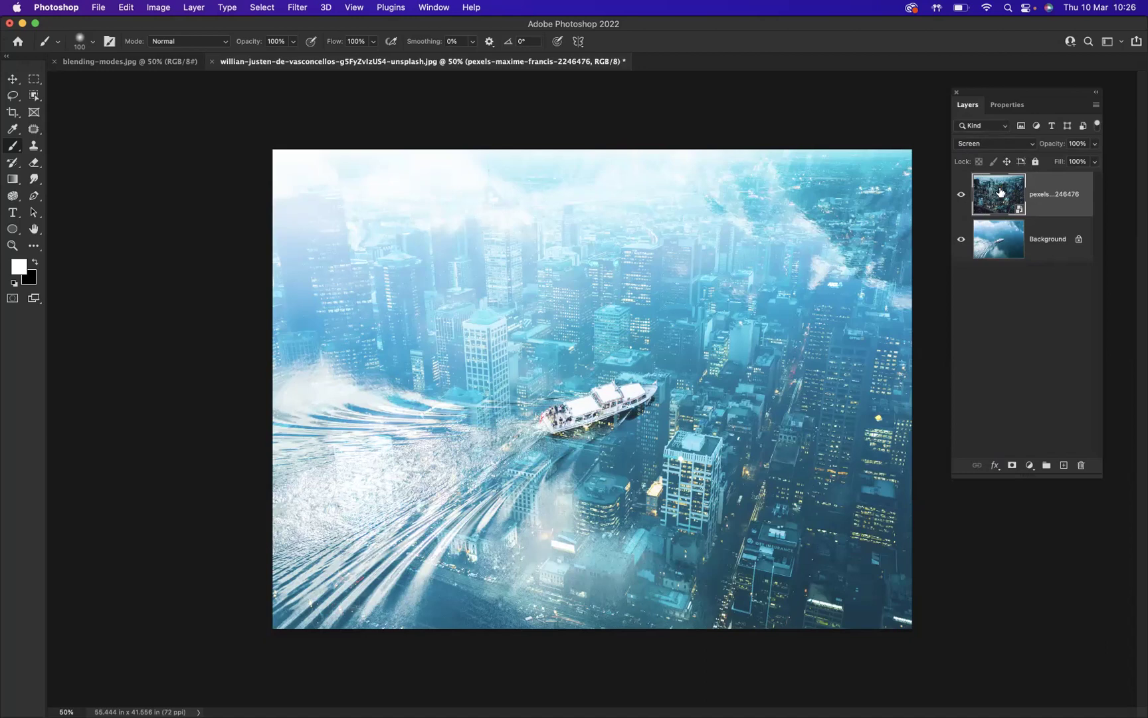
Add a layer mask to the city layer and brush black over the boat.
{"action": "left_click", "coordinate": [1012, 466]}
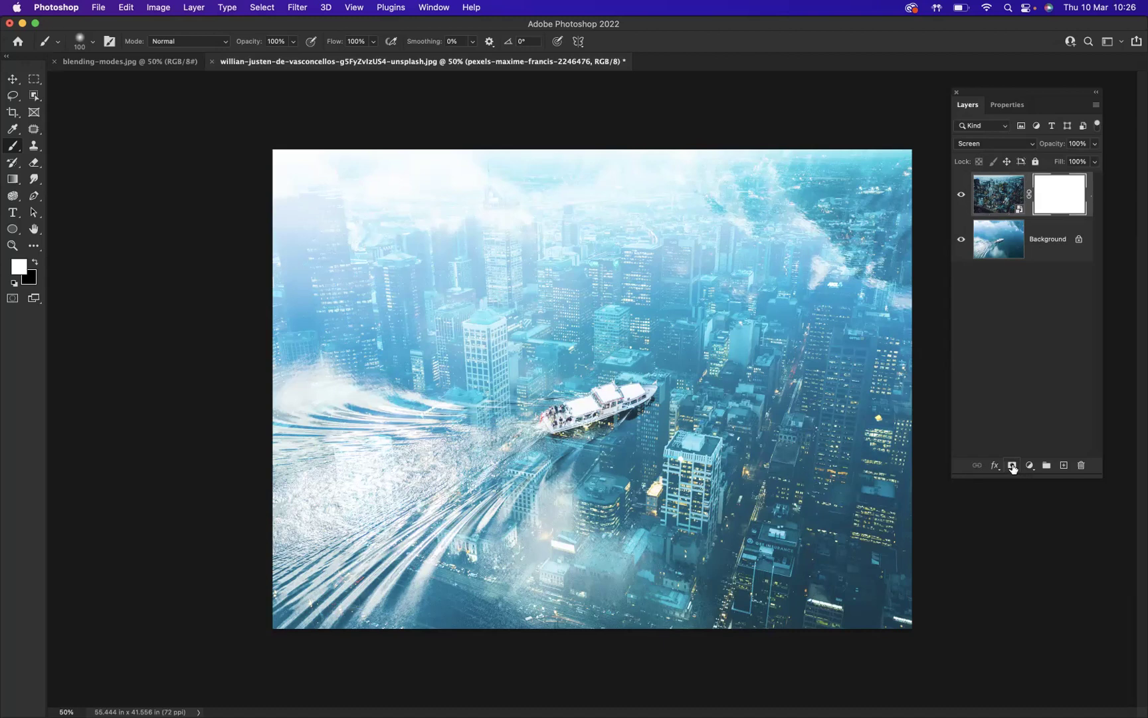
{"action": "key", "text": "x"}
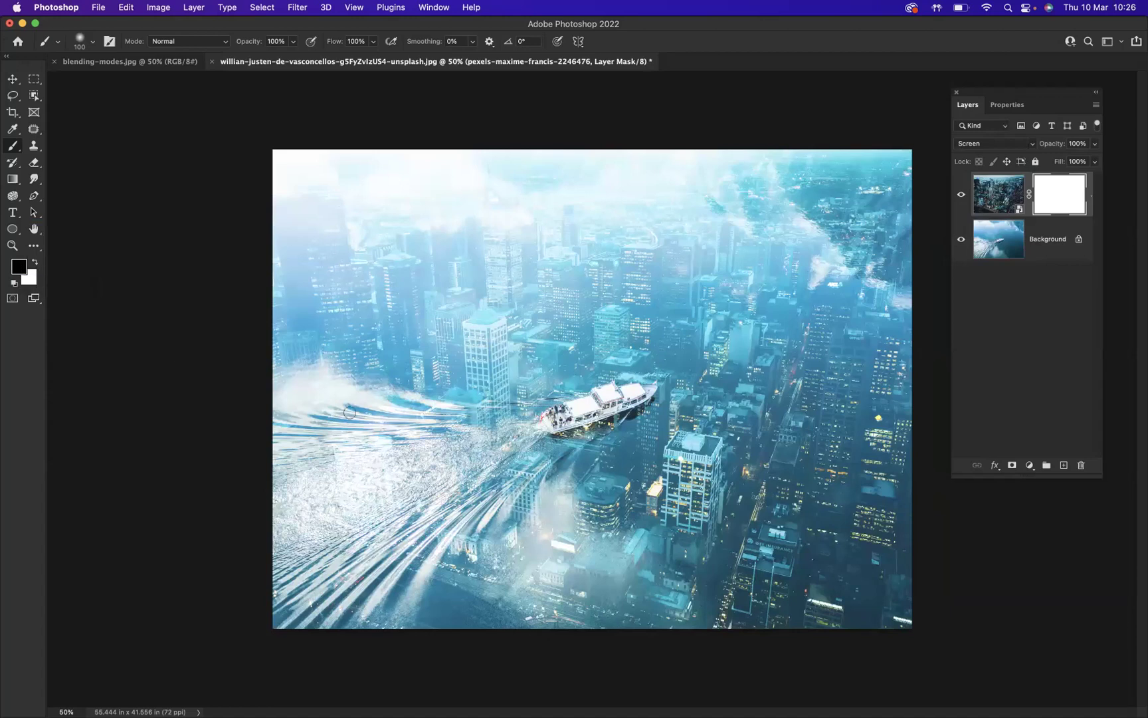
{"action": "left_click_drag", "start_coordinate": [573, 416], "coordinate": [641, 395]}
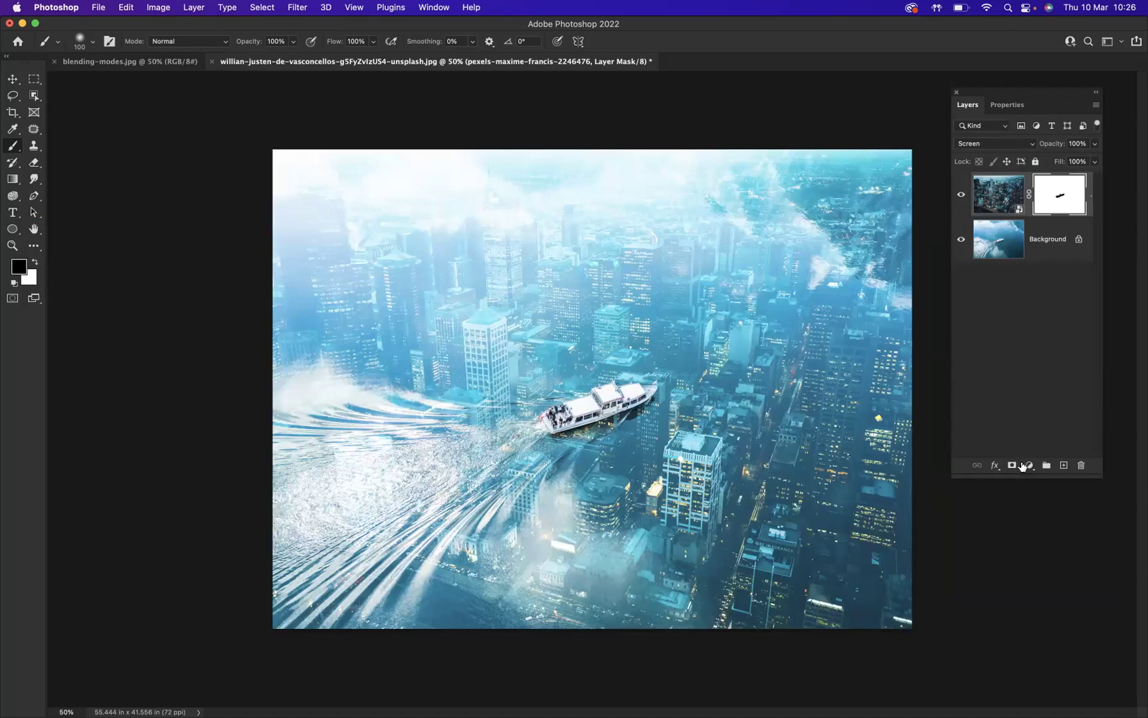
Add a Curves adjustment layer with two raised points lifting shadows and upper tones.
{"action": "left_click", "coordinate": [1030, 465]}
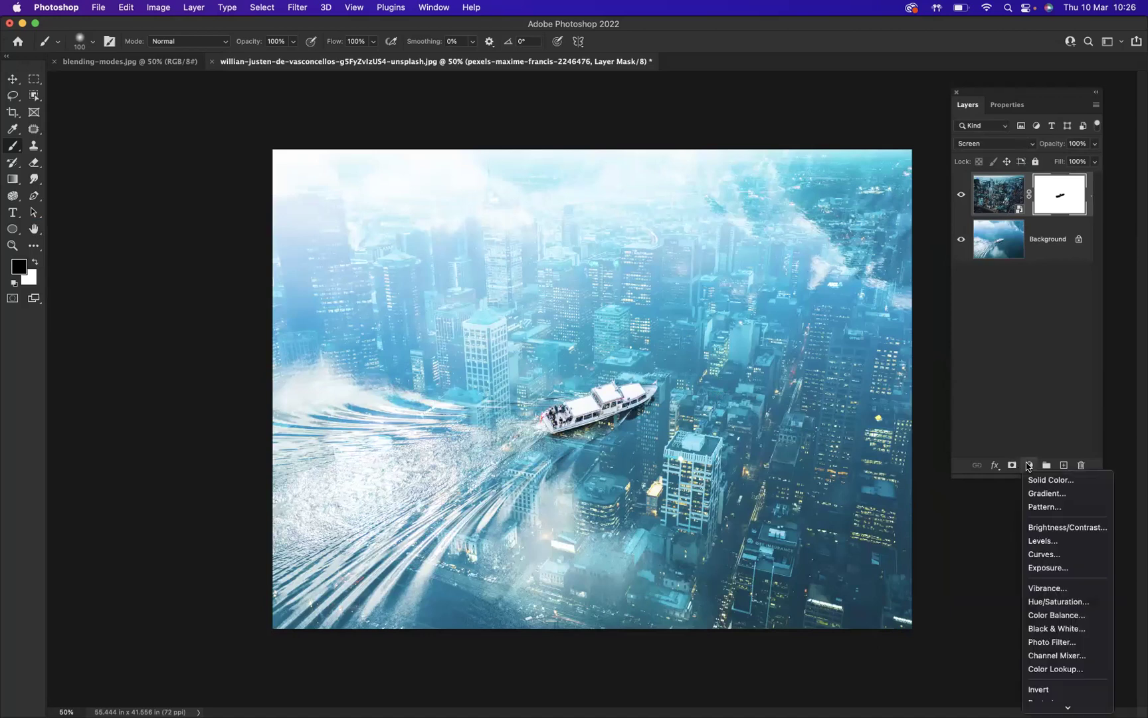
{"action": "left_click", "coordinate": [1044, 554]}
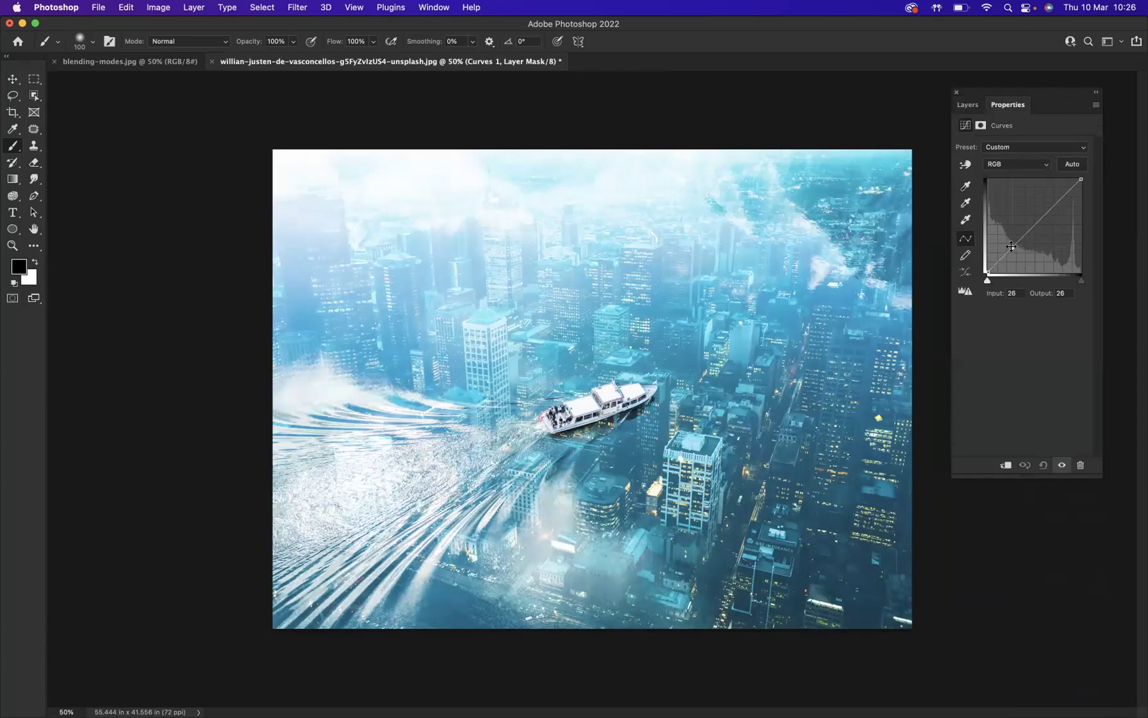
{"action": "left_click_drag", "start_coordinate": [1014, 248], "coordinate": [1008, 243]}
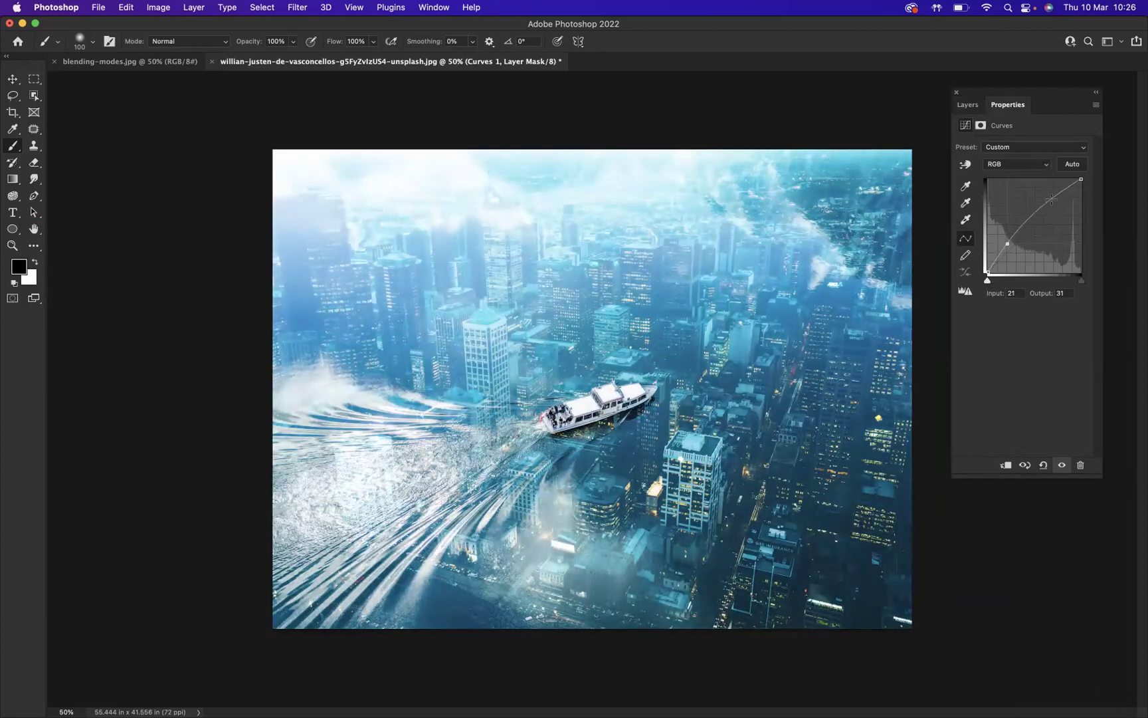
{"action": "left_click_drag", "start_coordinate": [1052, 199], "coordinate": [1051, 198]}
{"action": "left_click", "coordinate": [967, 105]}
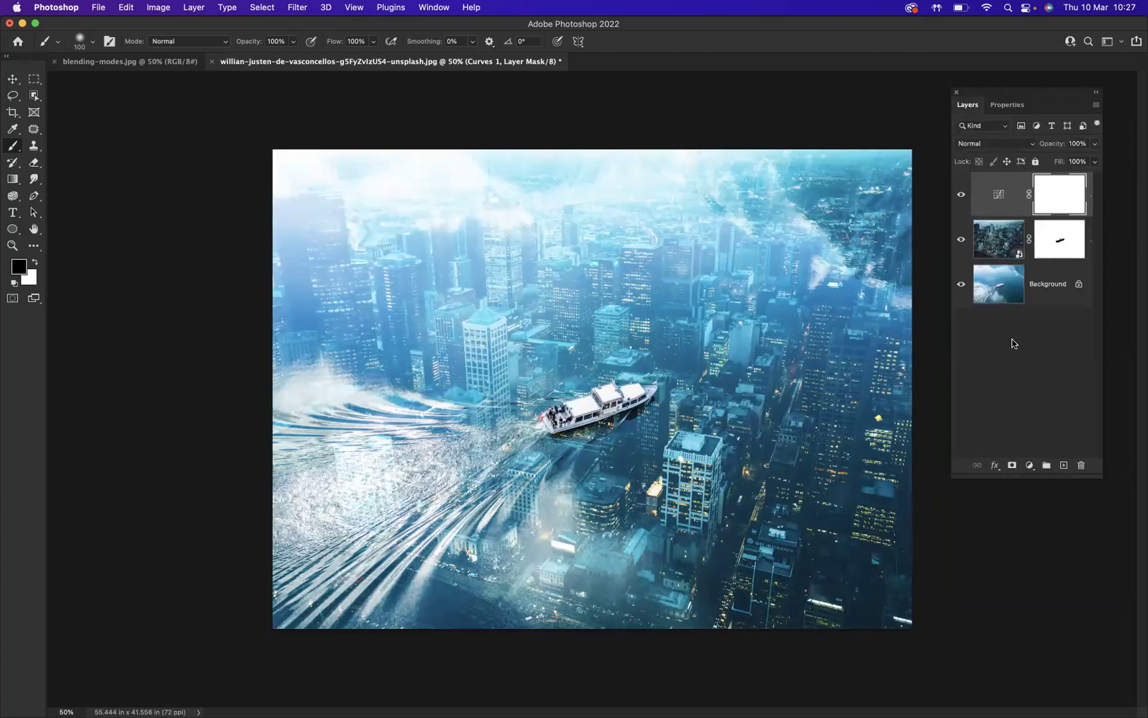
Add a Gradient Map running from dark teal 007f80 to white.
{"action": "left_click", "coordinate": [1029, 465]}
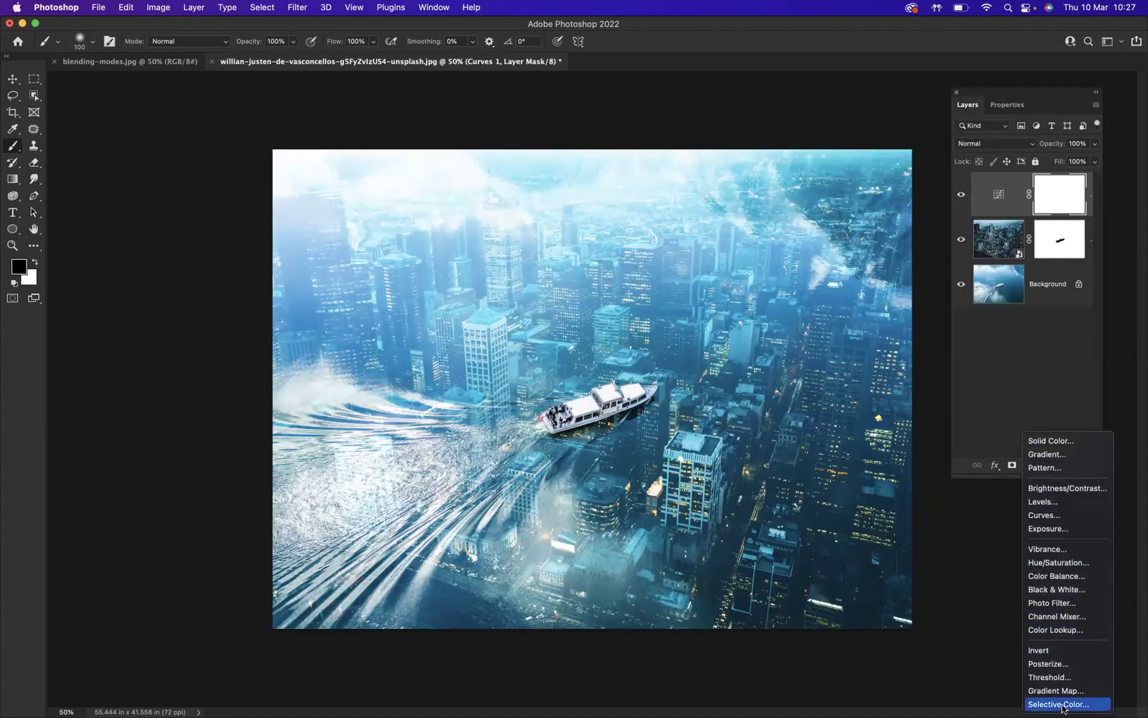
{"action": "left_click", "coordinate": [1057, 691]}
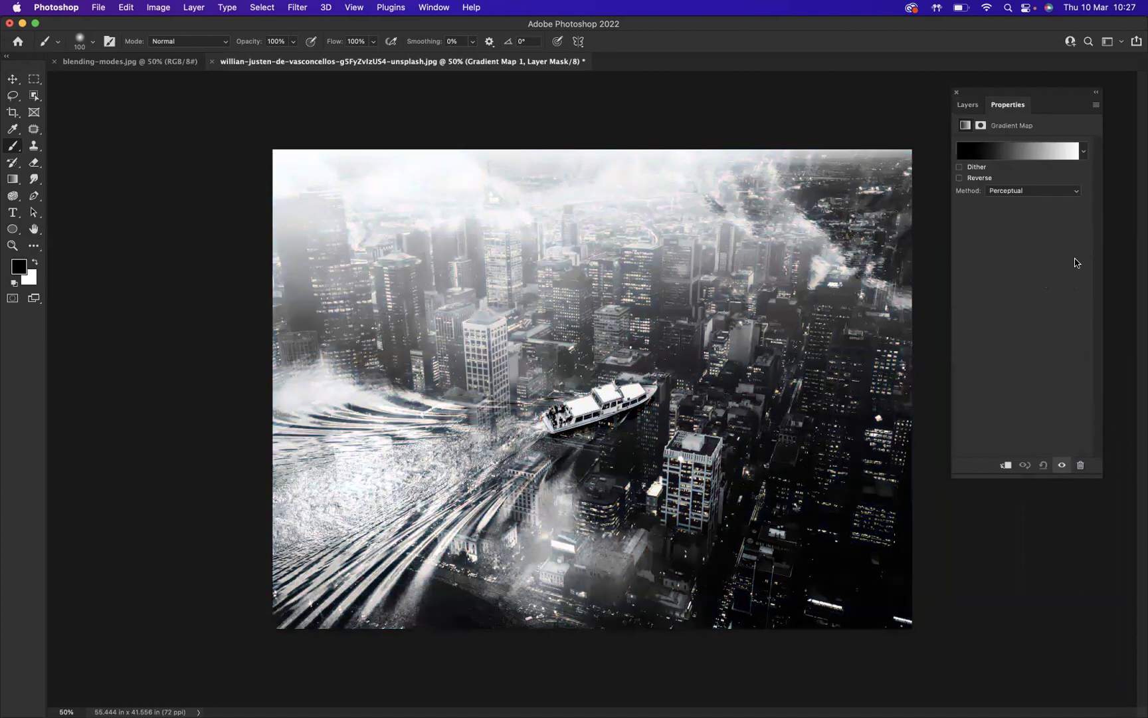
{"action": "left_click", "coordinate": [1004, 154]}
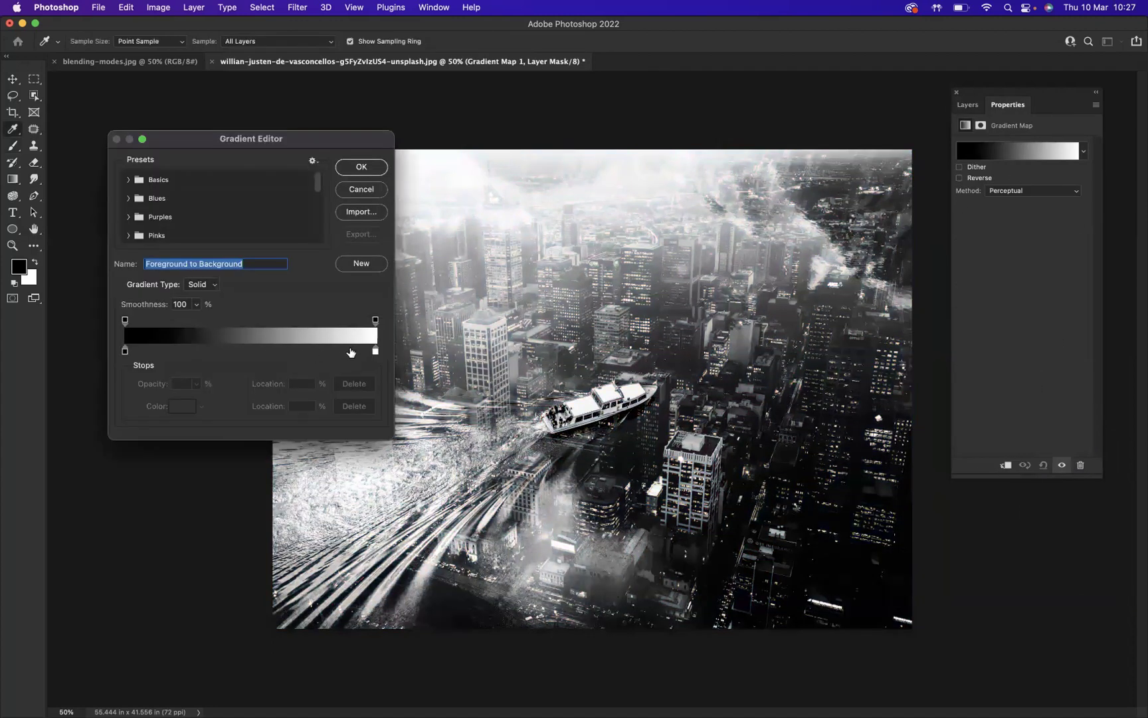
{"action": "double_click", "coordinate": [124, 351]}
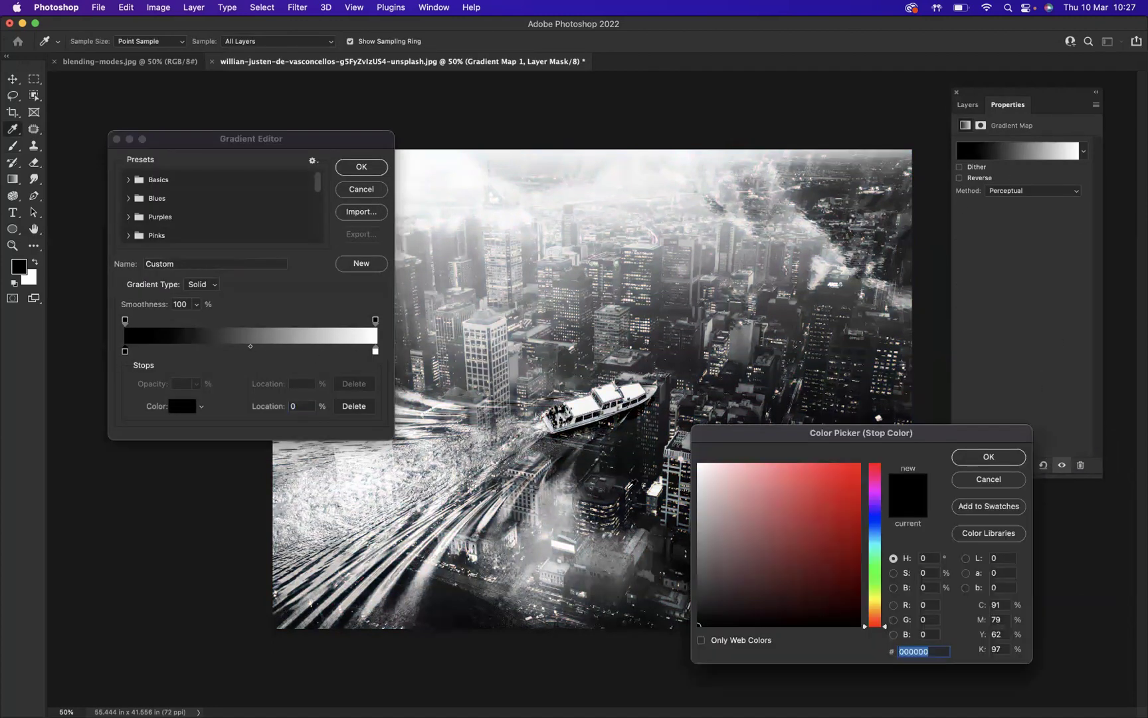
{"action": "left_click", "coordinate": [877, 545]}
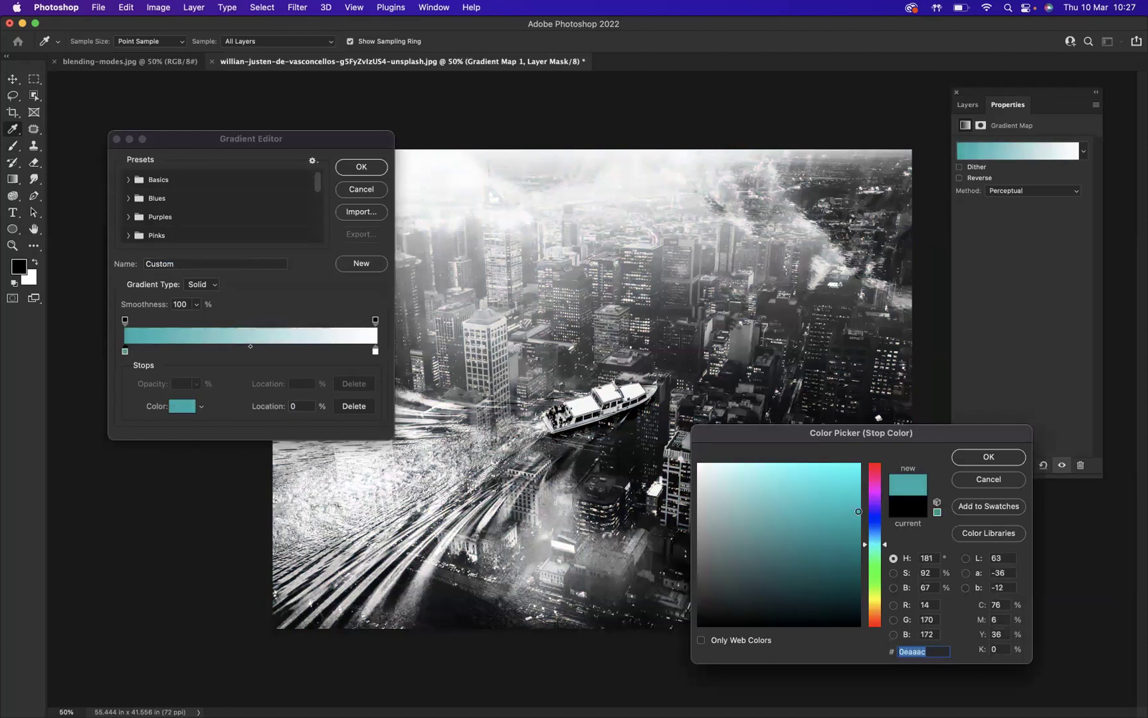
{"action": "mouse_move", "coordinate": [842, 523]}
{"action": "left_mouse_down"}
{"action": "mouse_move", "coordinate": [860, 484]}
{"action": "mouse_move", "coordinate": [859, 546]}
{"action": "left_mouse_up"}
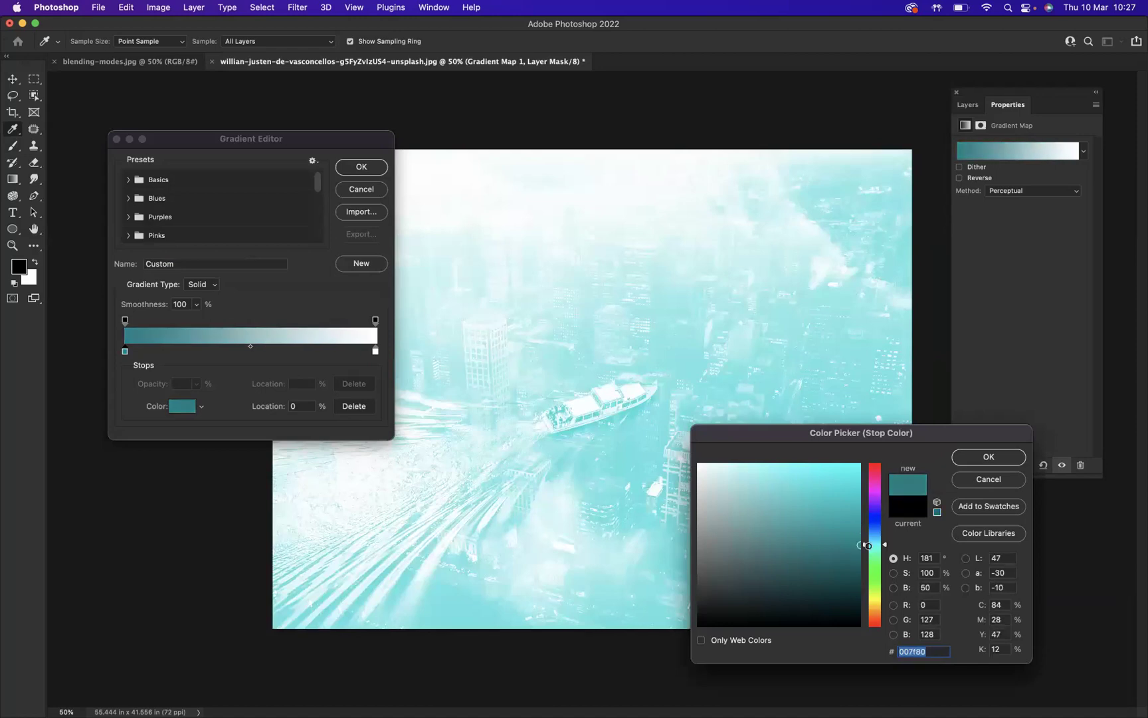
{"action": "left_click", "coordinate": [988, 457]}
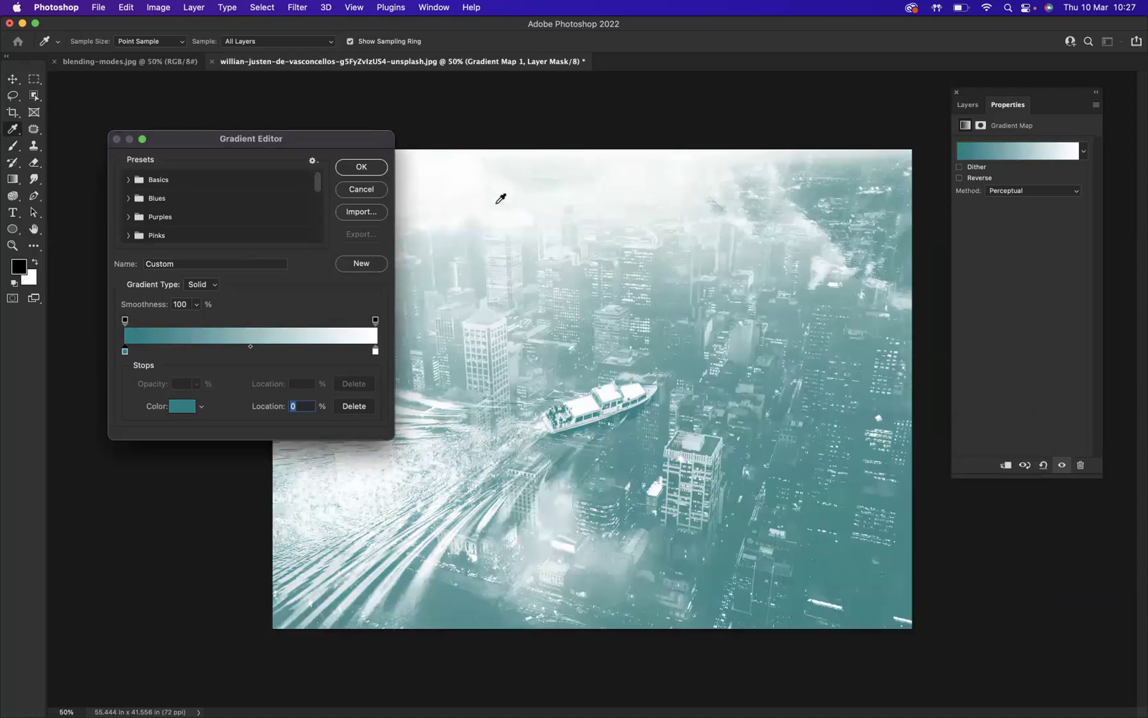
{"action": "left_click", "coordinate": [361, 166]}
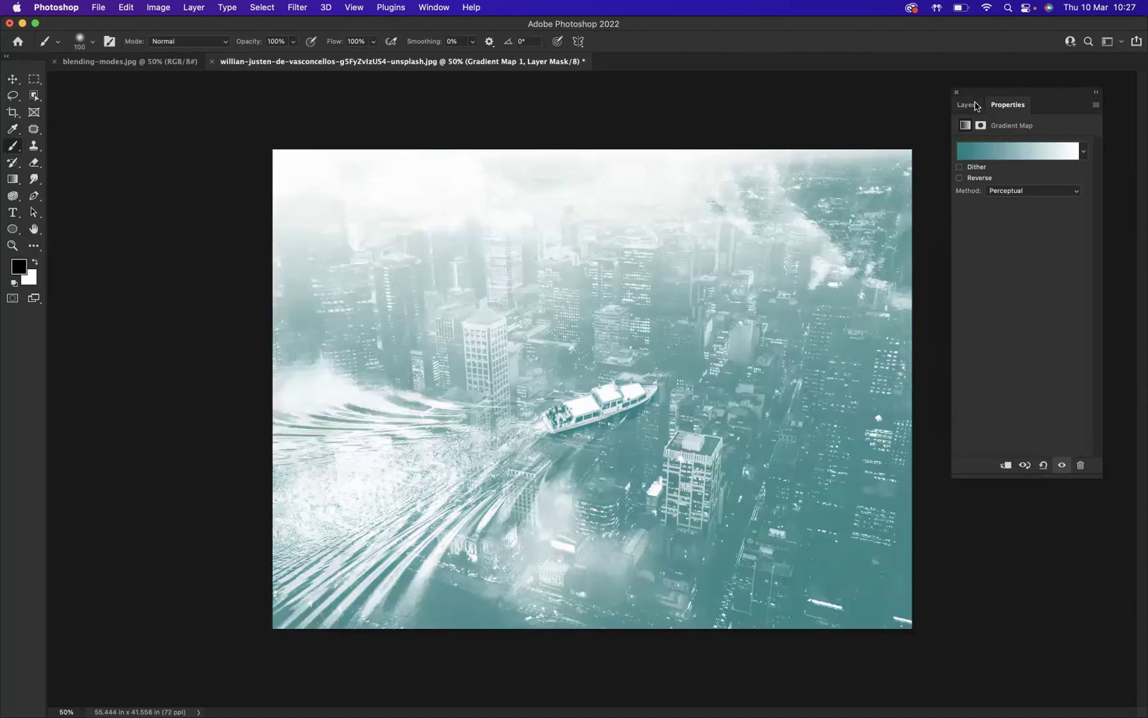
{"action": "left_click", "coordinate": [968, 104]}
Set the Gradient Map layer's opacity to 33%.
{"action": "left_click", "coordinate": [1095, 144]}
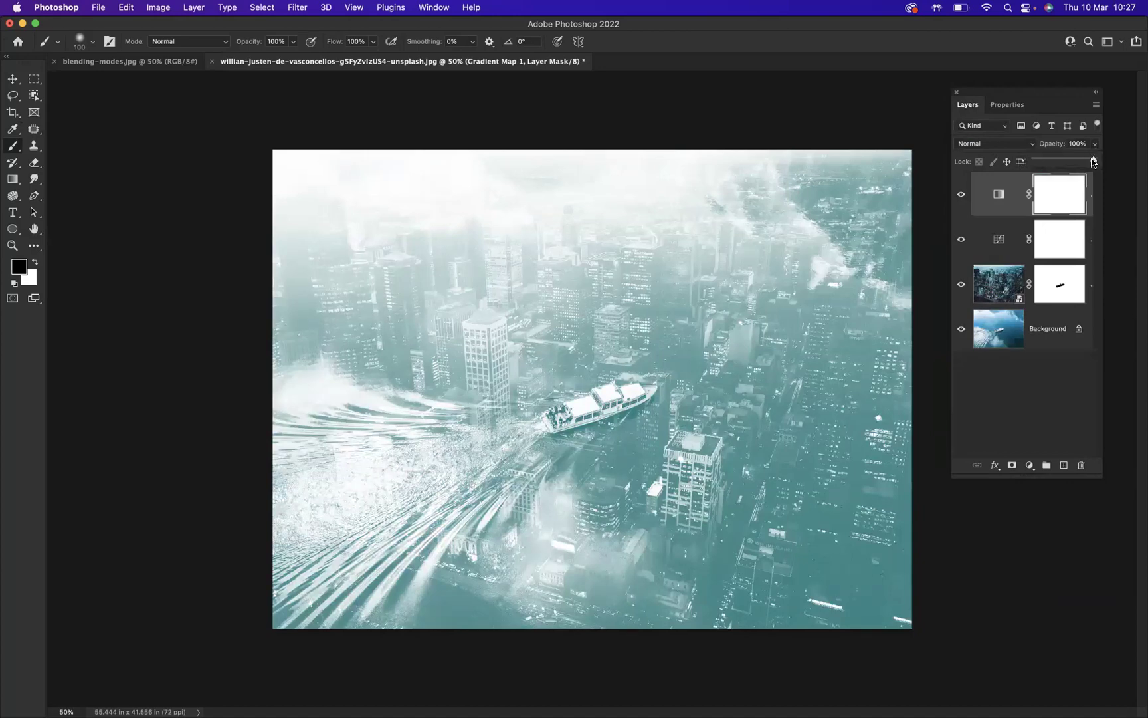
{"action": "left_click_drag", "start_coordinate": [1095, 163], "coordinate": [1053, 161]}
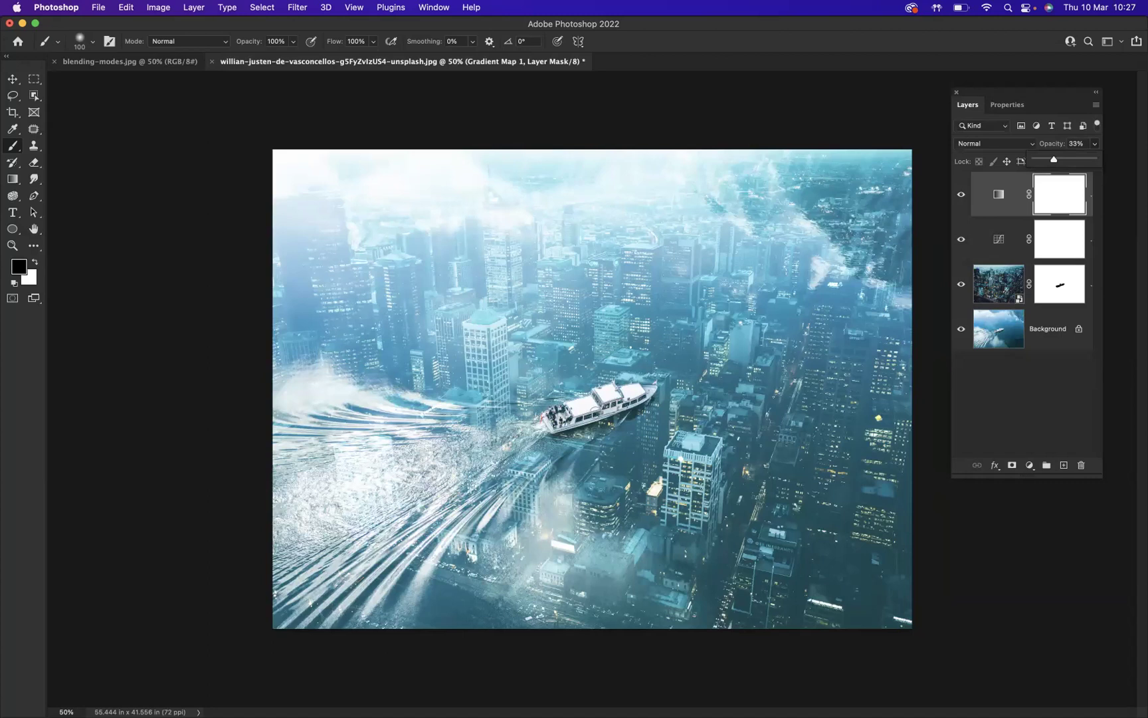
{"action": "left_click", "coordinate": [597, 401]}
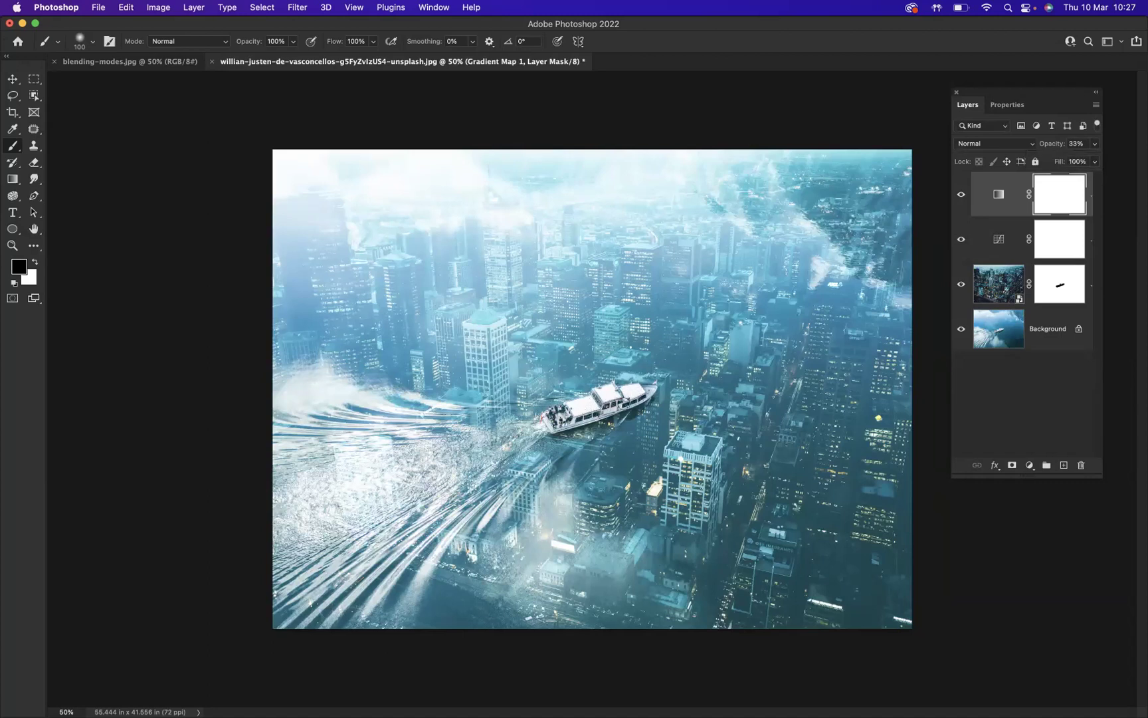
Paint black on the Gradient Map mask over the boat to remove the teal tint.
{"action": "left_click_drag", "start_coordinate": [651, 391], "coordinate": [561, 421]}
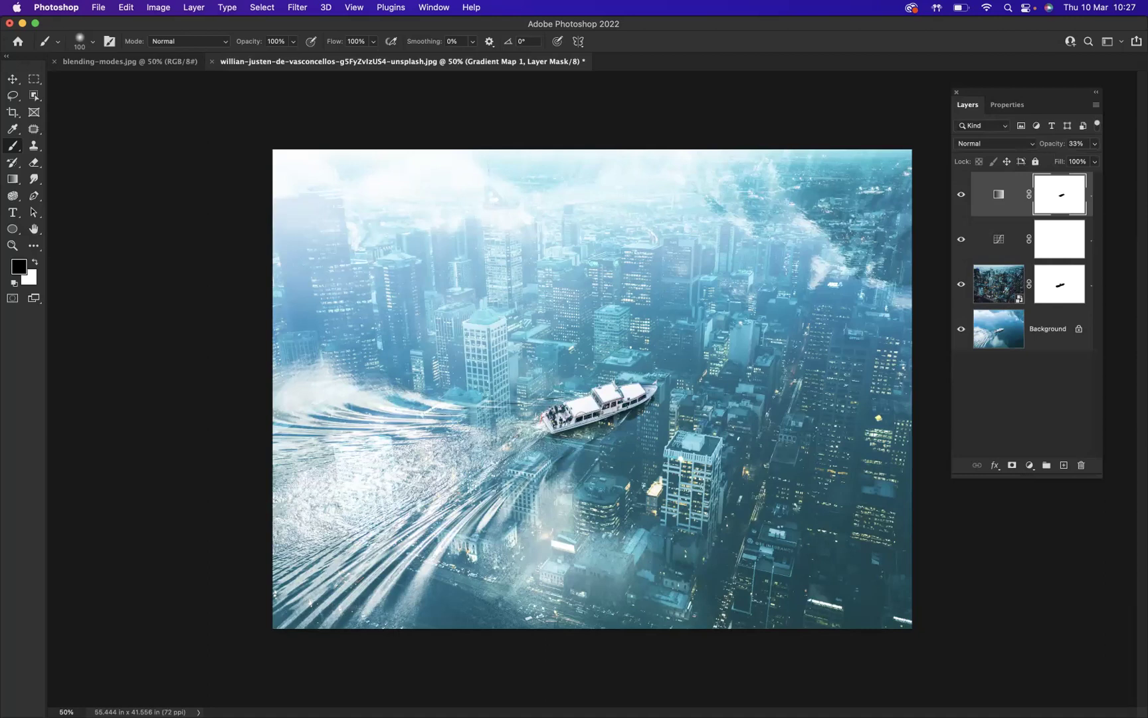